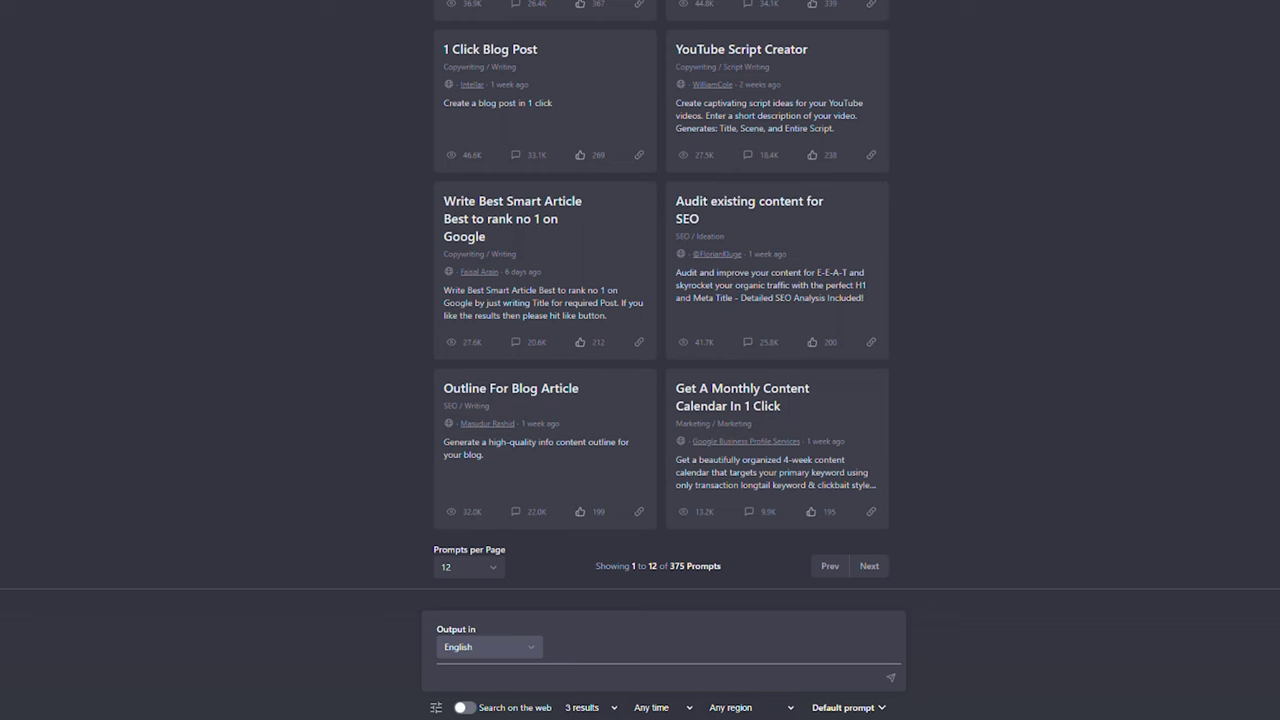
# Browse the top-voted public AIPRM prompts and go to the second page of the list
pyautogui.scroll(6, 1085, 397)
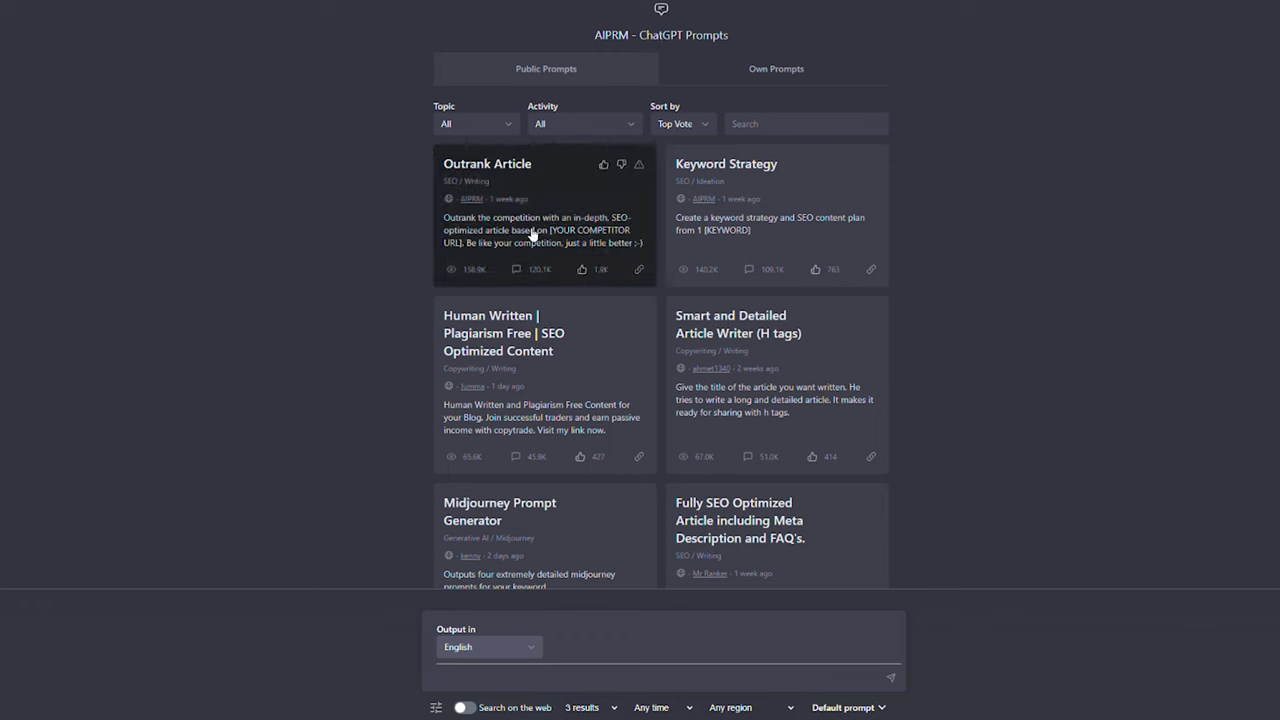
pyautogui.scroll(-2, 702, 358)
pyautogui.scroll(-4, 650, 385)
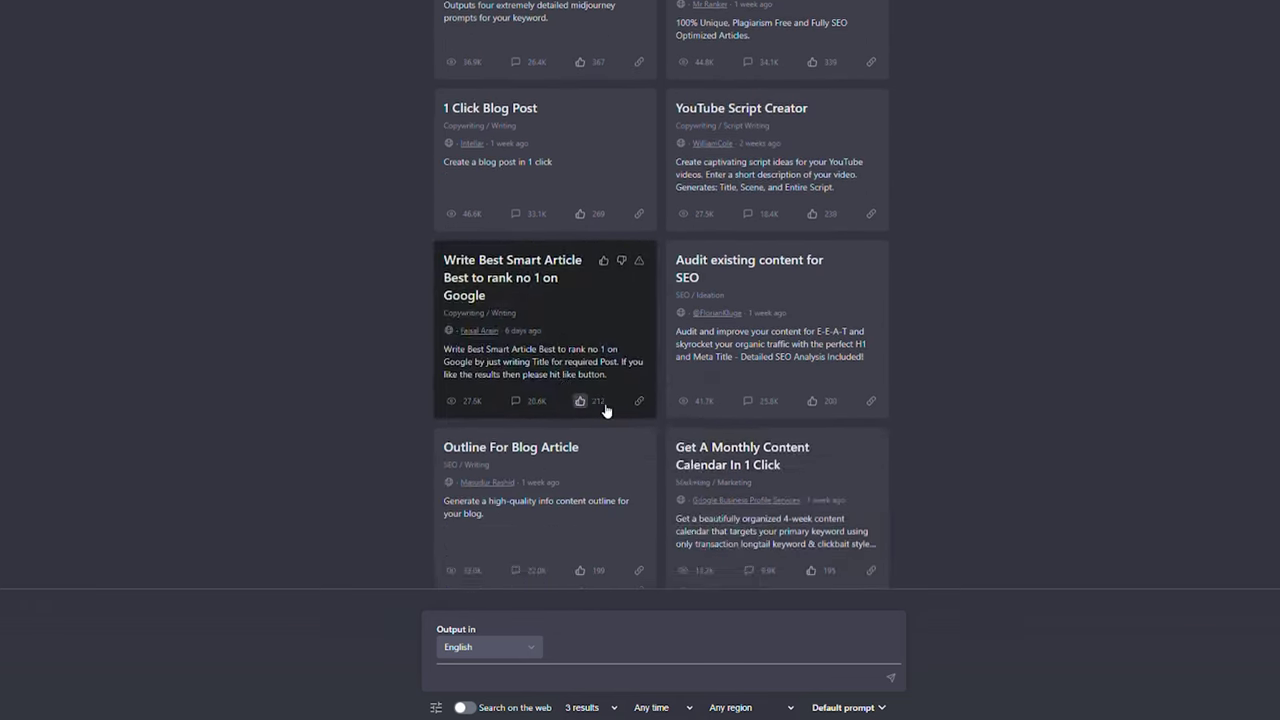
pyautogui.click(880, 568)
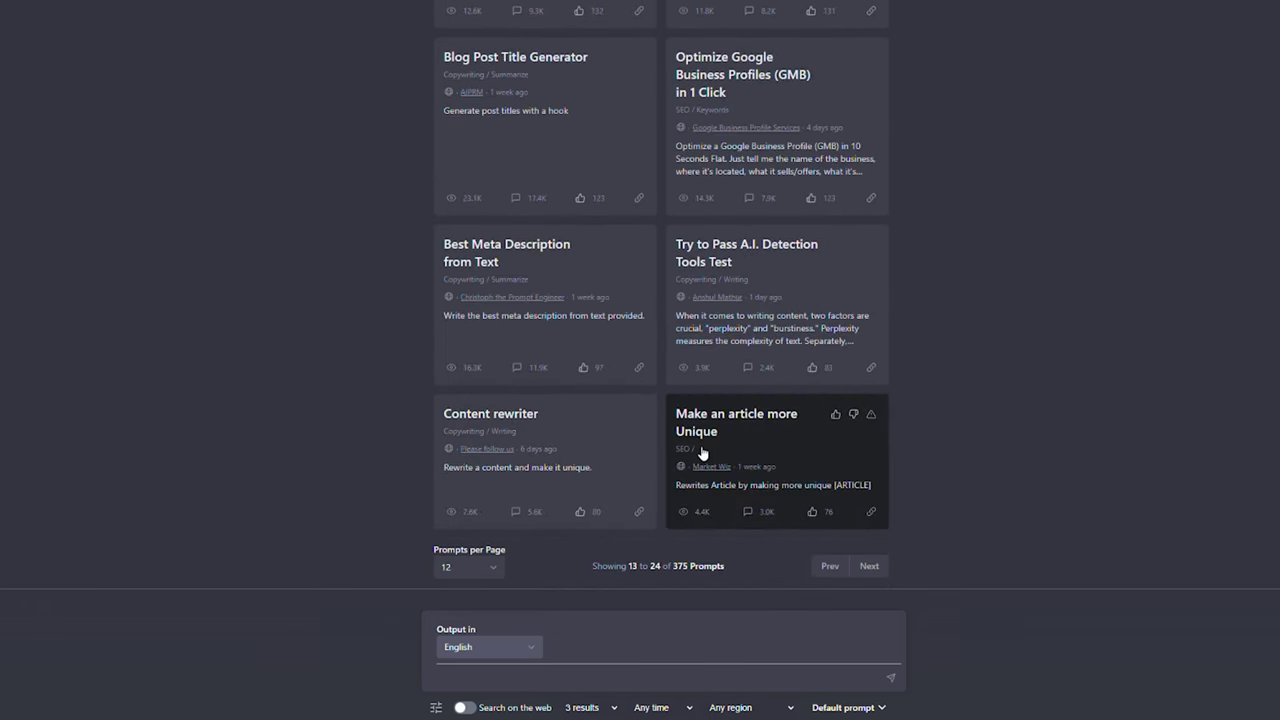
pyautogui.scroll(6, 734, 240)
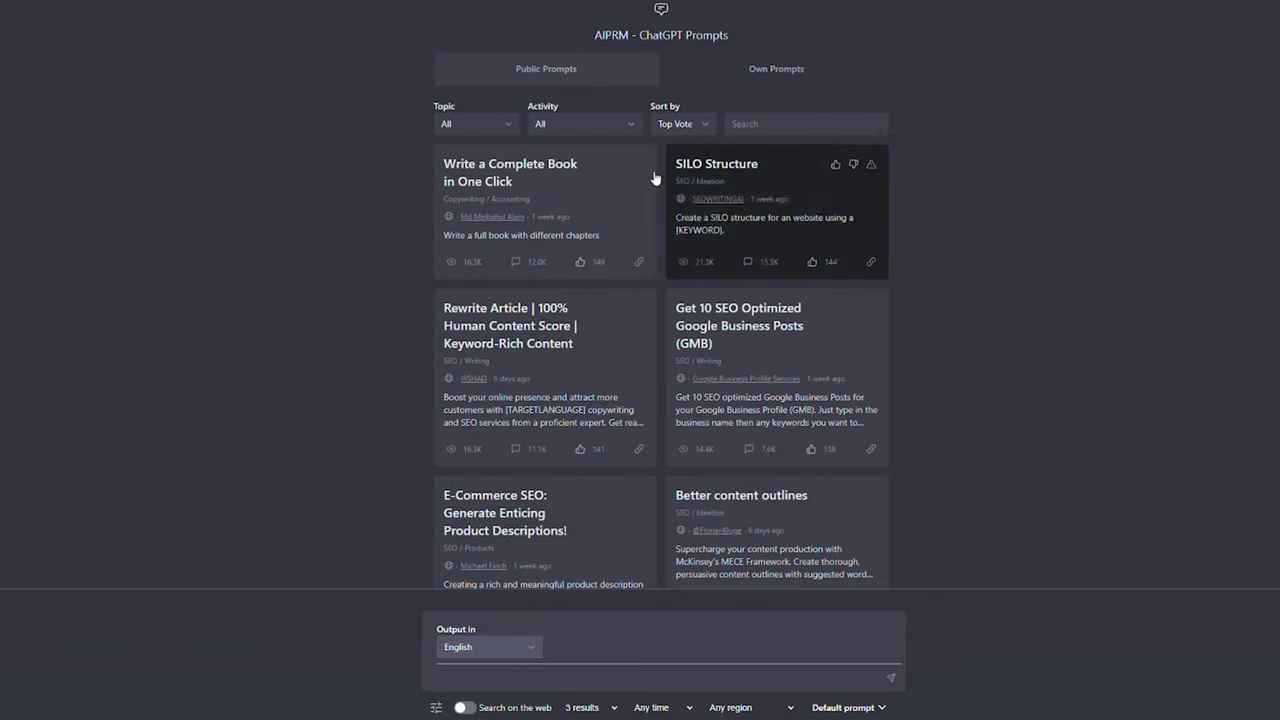
# Preview several prompt templates, including SILO Structure, E-Commerce SEO: Generate Enticing Product Descriptions! and Make an article more Unique
pyautogui.click(530, 198)
pyautogui.click(785, 210)
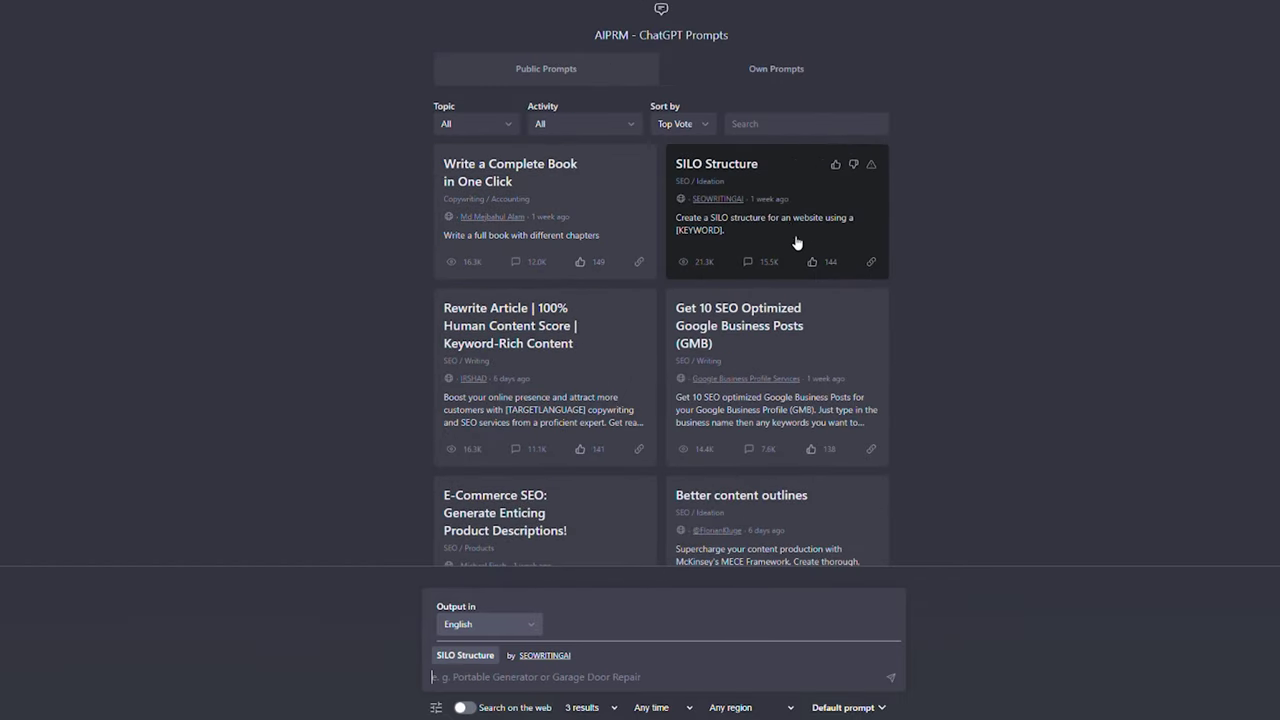
pyautogui.scroll(-3, 738, 330)
pyautogui.click(770, 303)
pyautogui.click(555, 322)
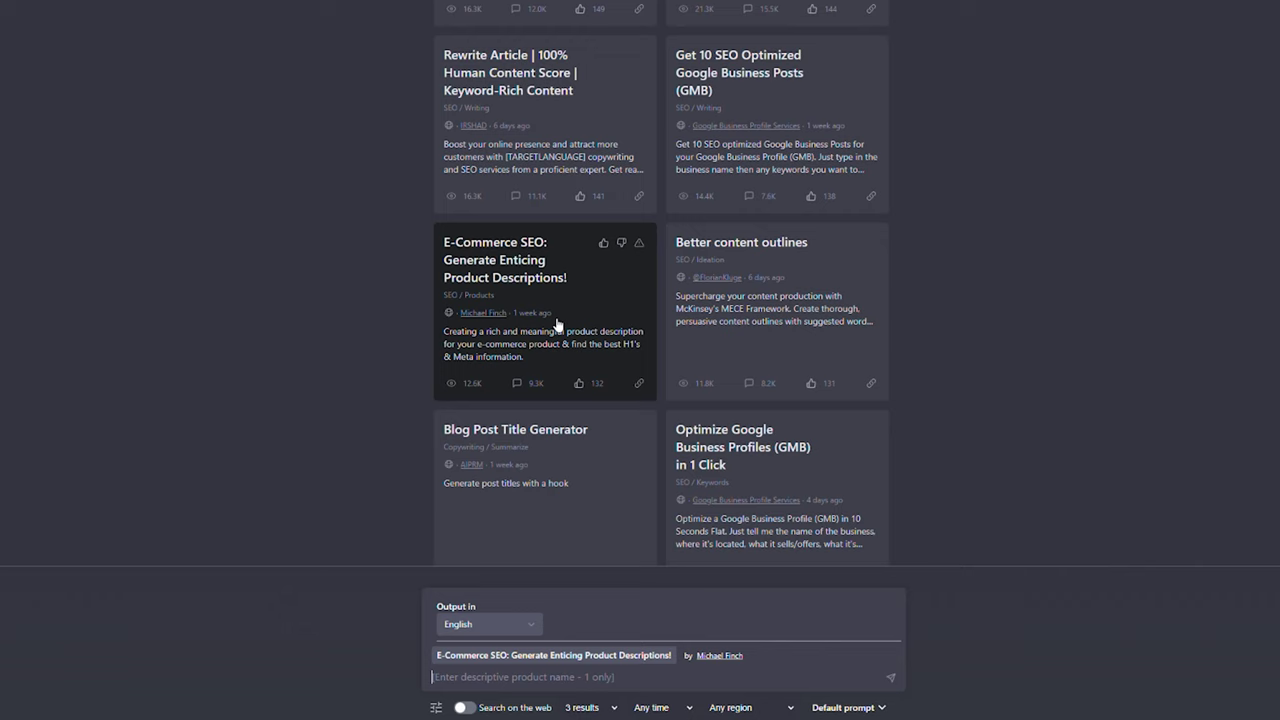
pyautogui.scroll(-2, 700, 390)
pyautogui.scroll(-2, 780, 420)
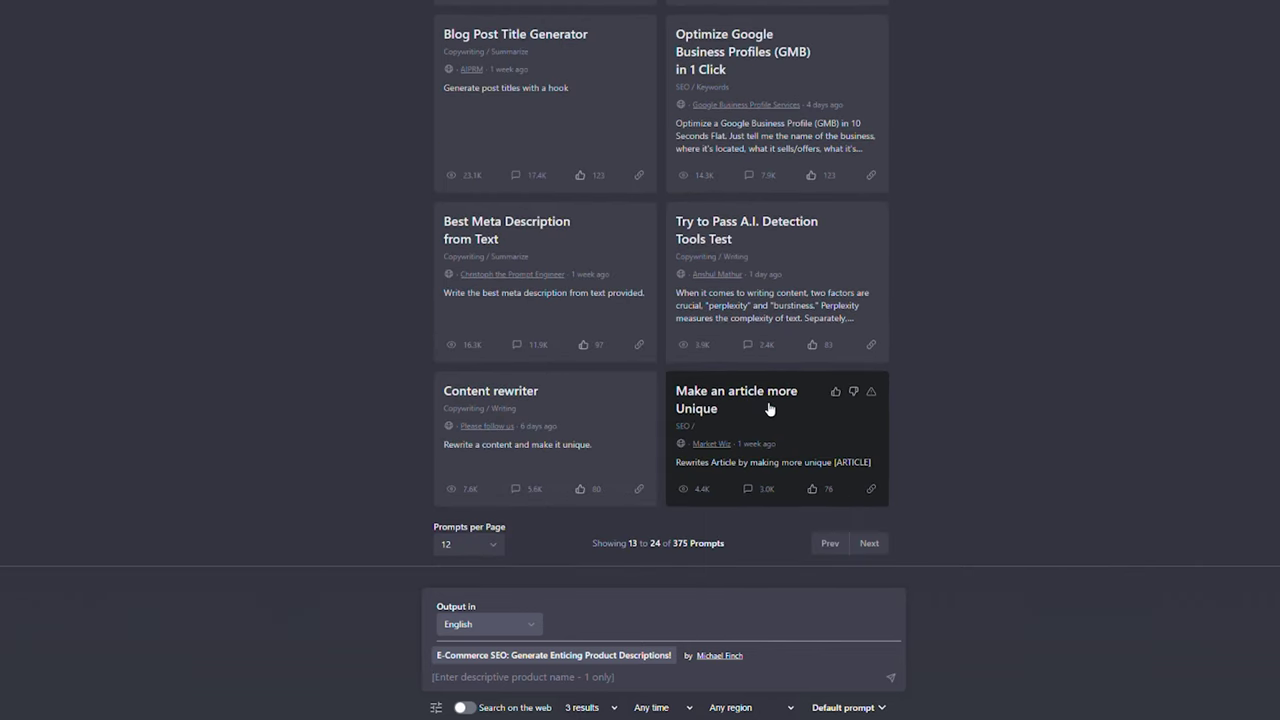
pyautogui.click(808, 443)
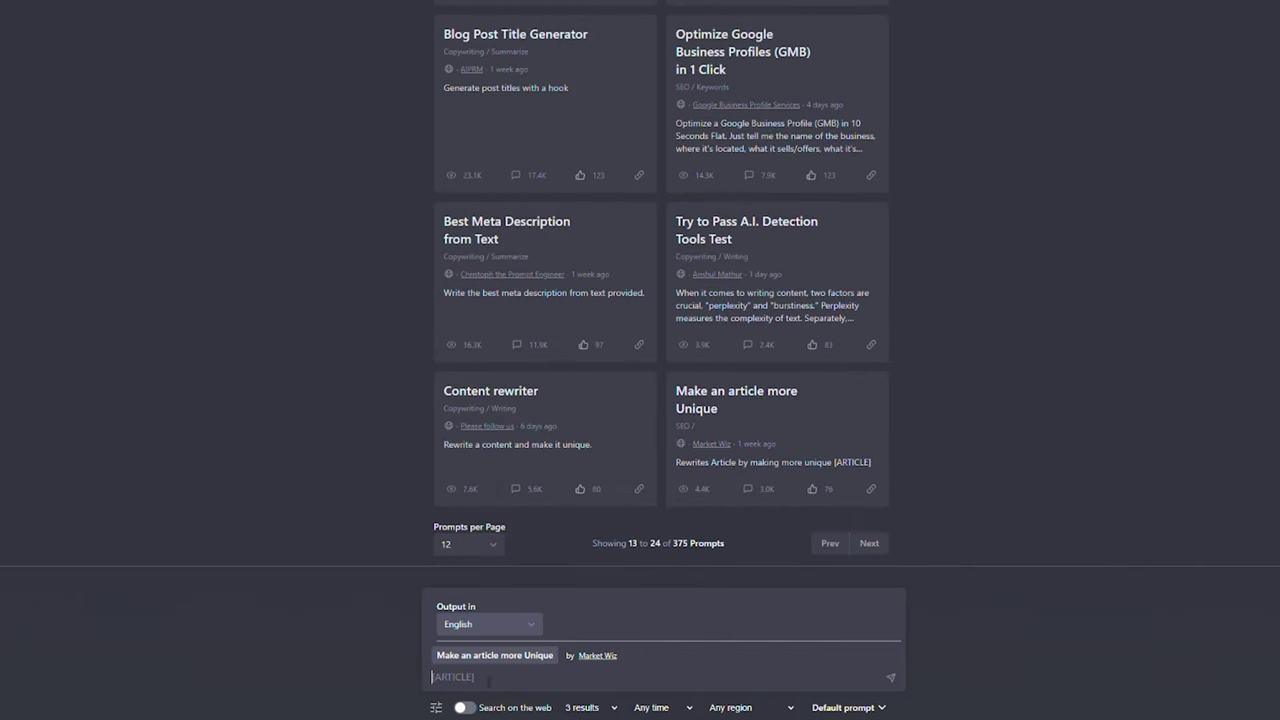
pyautogui.click(535, 466)
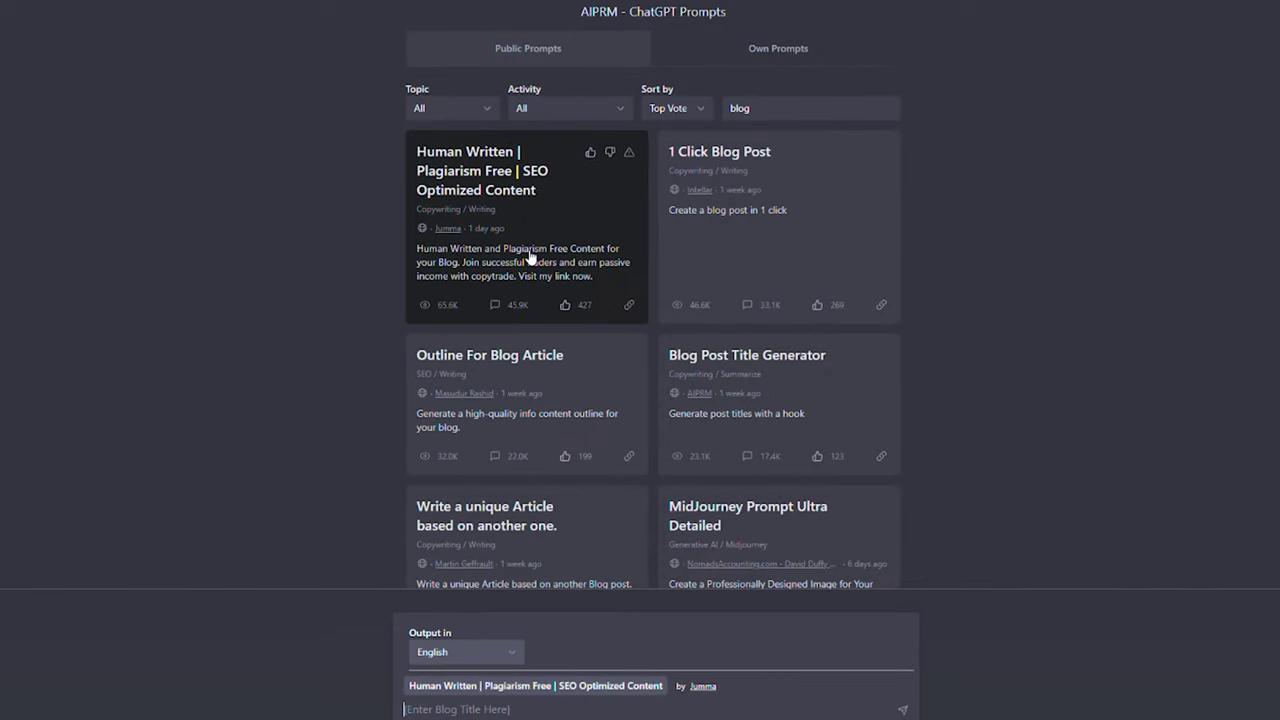
# Generate an English article from the title "how to make money online?" with the "Human Written | Plagiarism Free | SEO Optimized Content" prompt
pyautogui.scroll(-2, 526, 248)
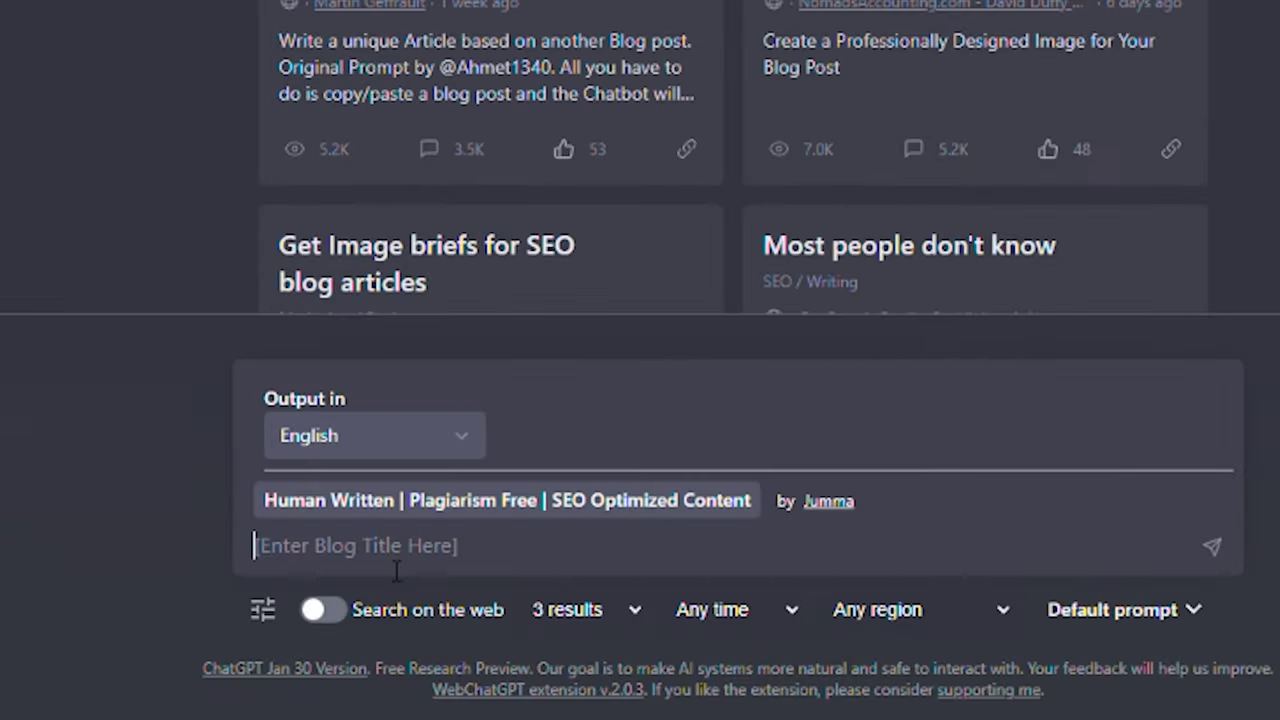
pyautogui.write('how ')
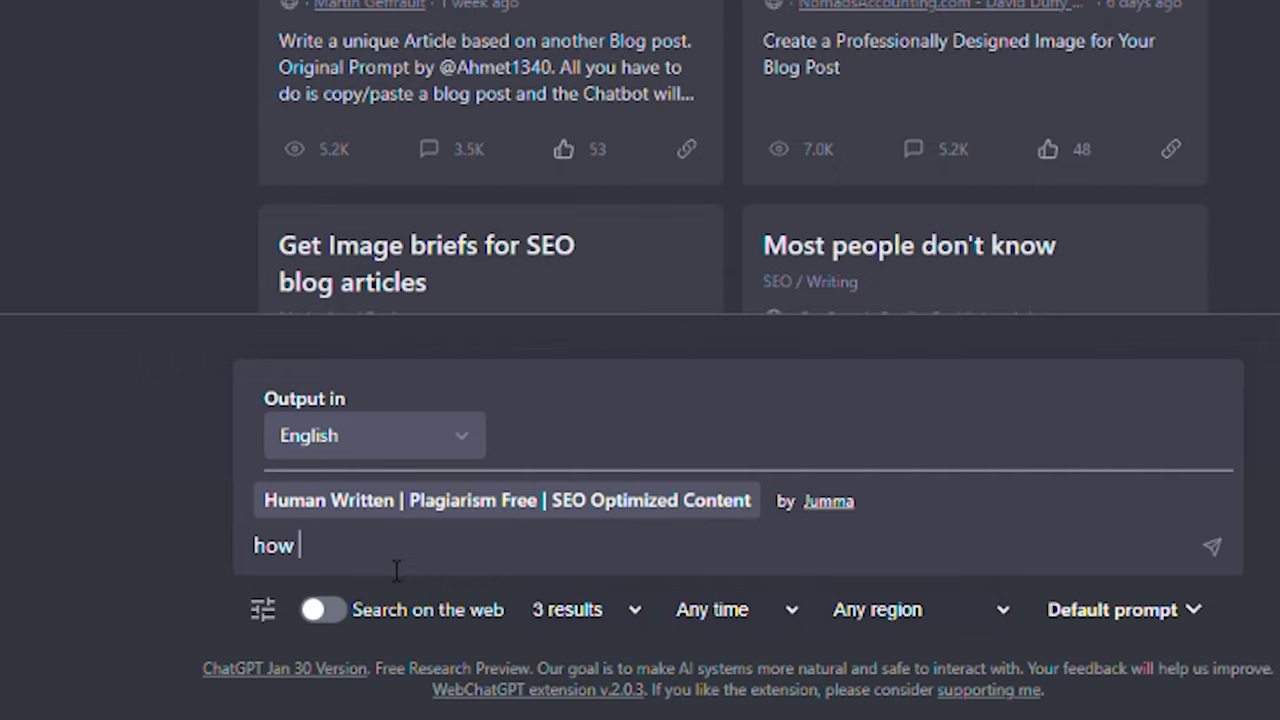
pyautogui.write('to make money o')
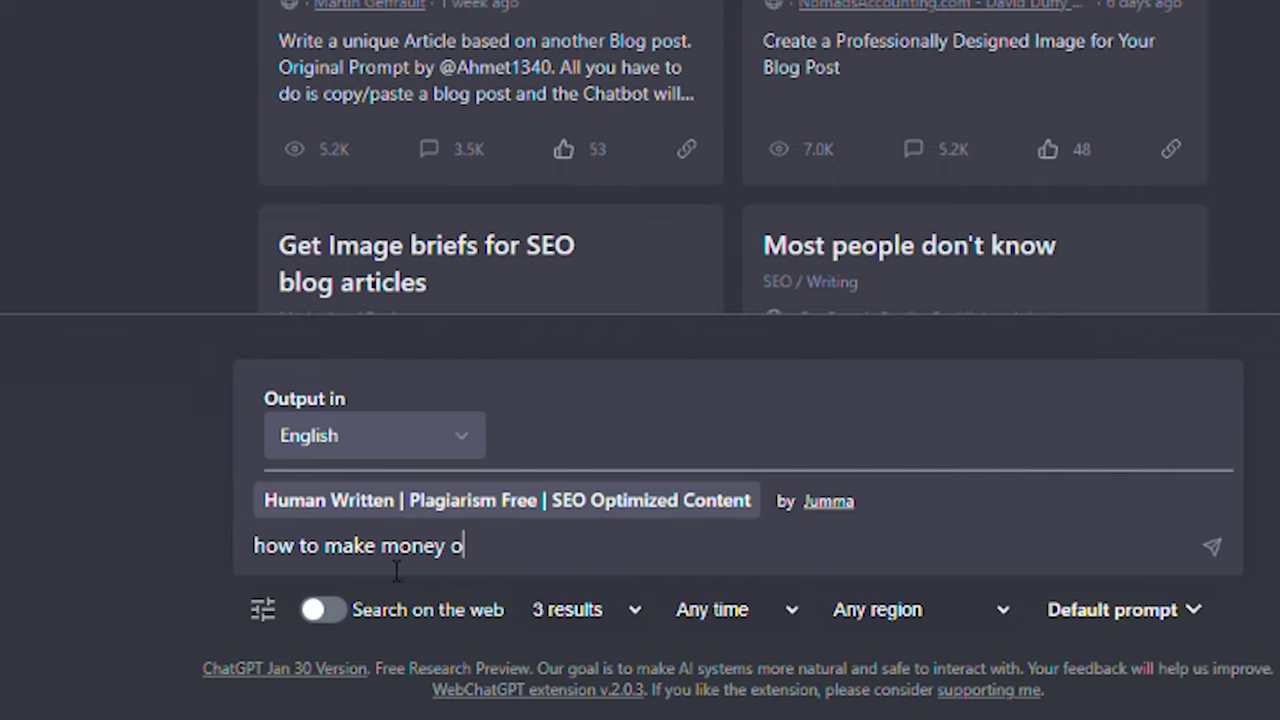
pyautogui.write('neline')
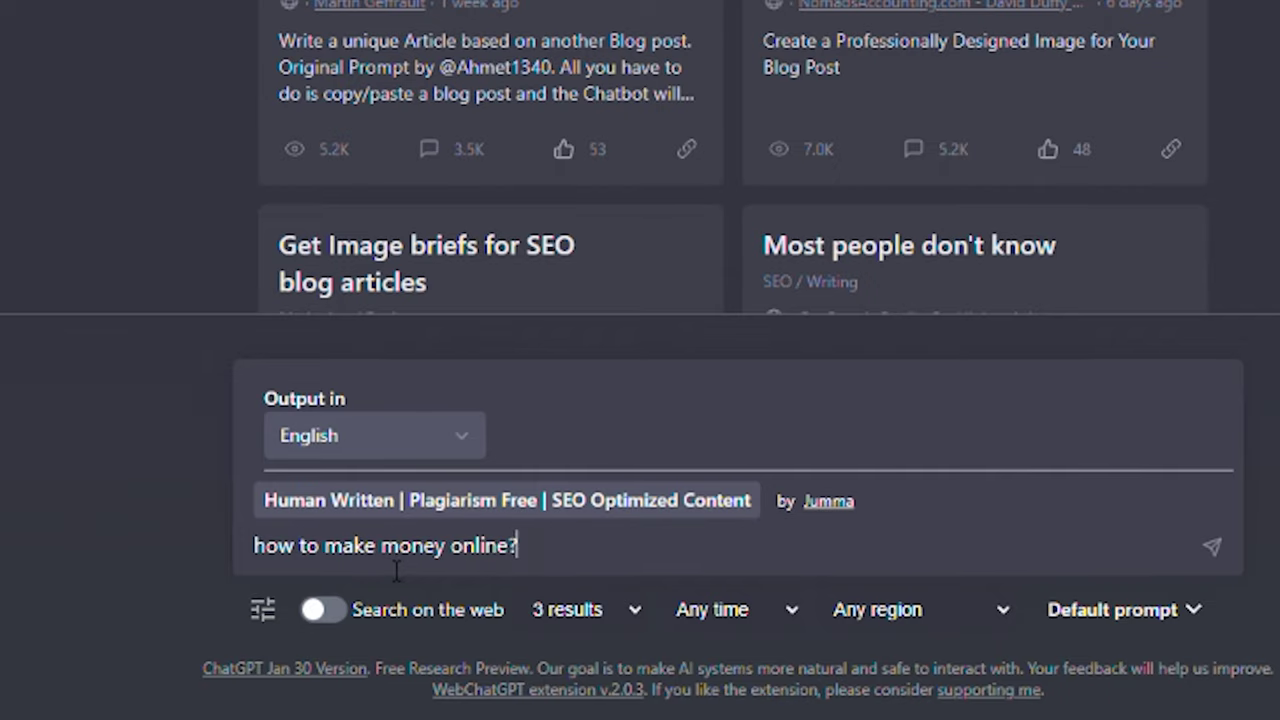
pyautogui.press('Return')
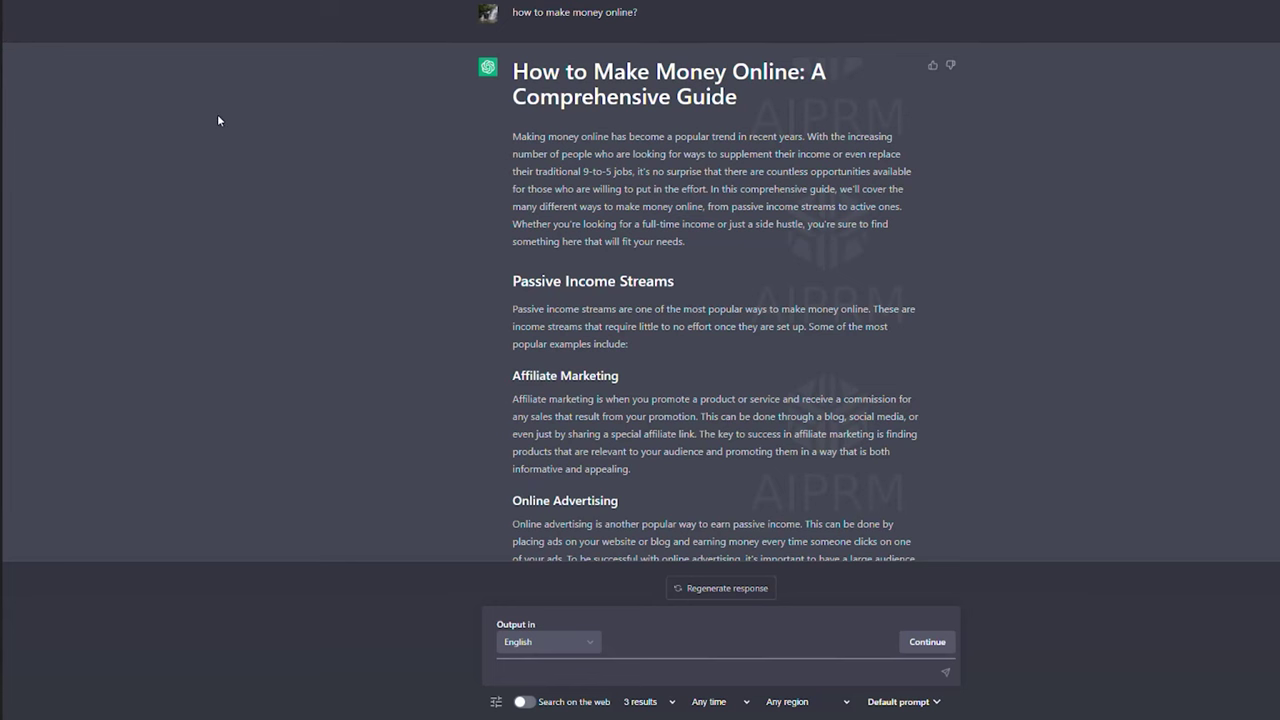
# Look over the generated article and copy its introductory paragraph
pyautogui.scroll(-4, 535, 195)
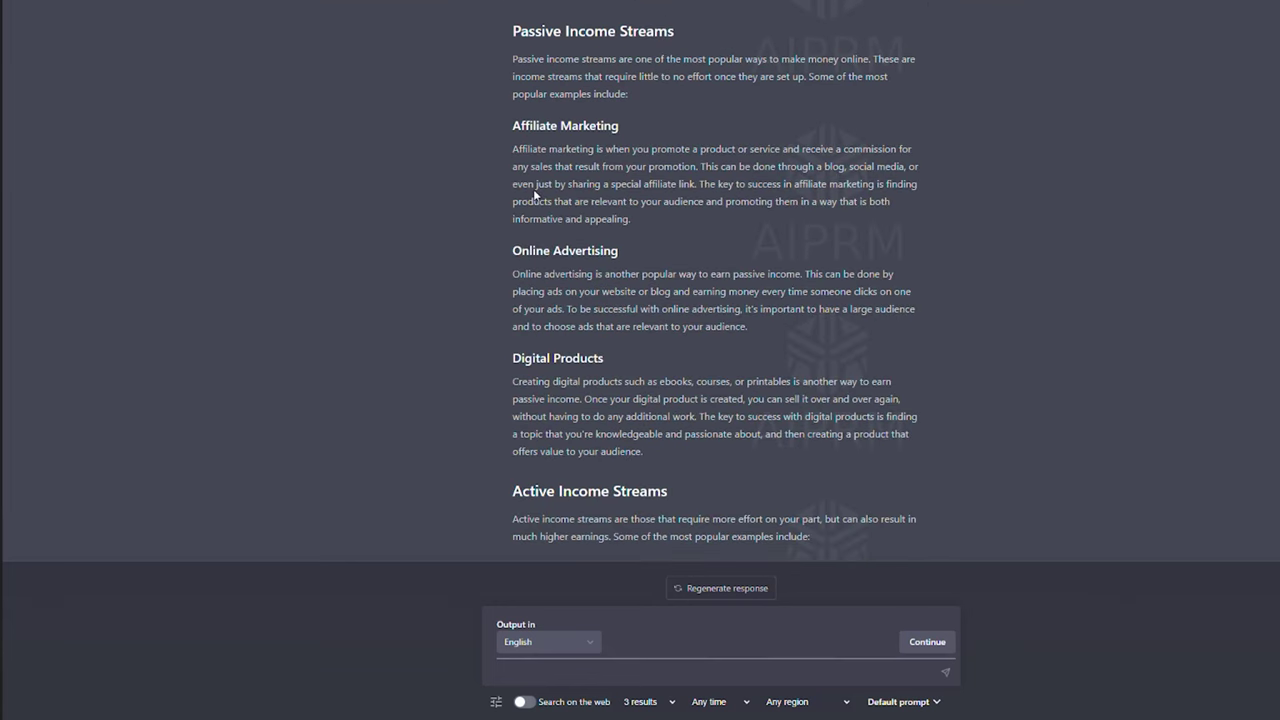
pyautogui.scroll(3, 535, 195)
pyautogui.scroll(1, 536, 196)
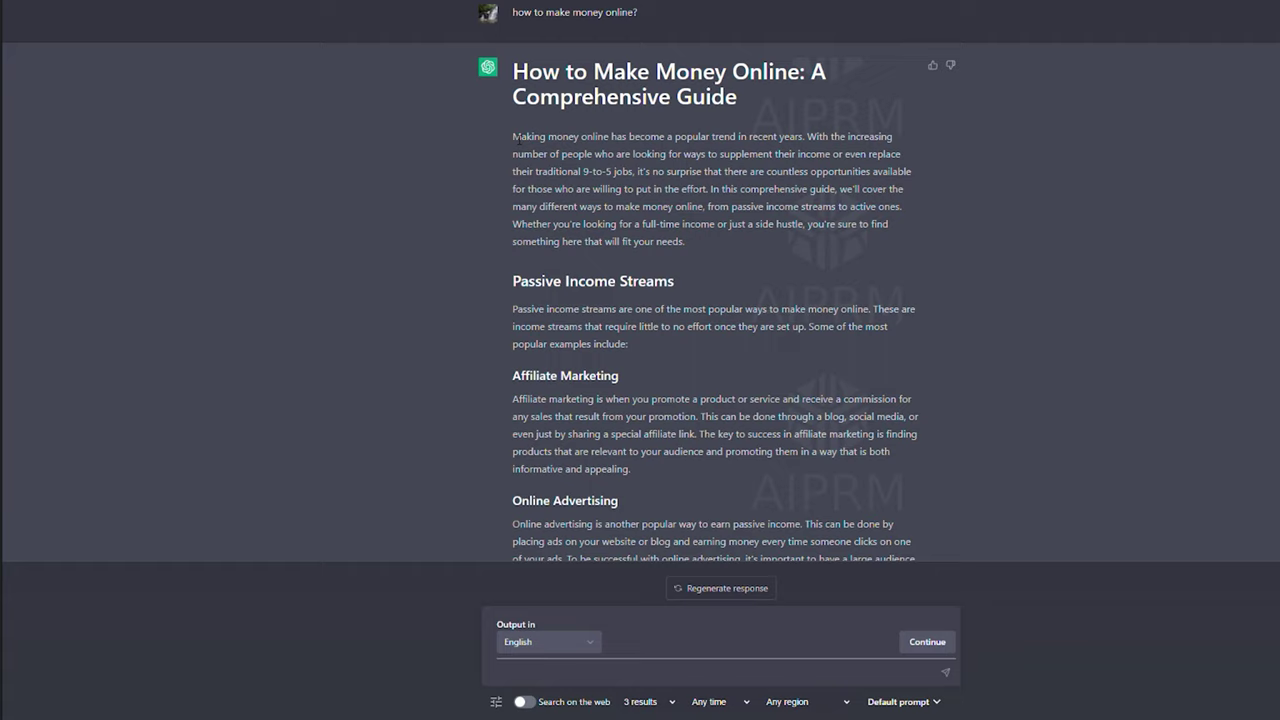
pyautogui.moveTo(519, 140); pyautogui.dragTo(748, 236)
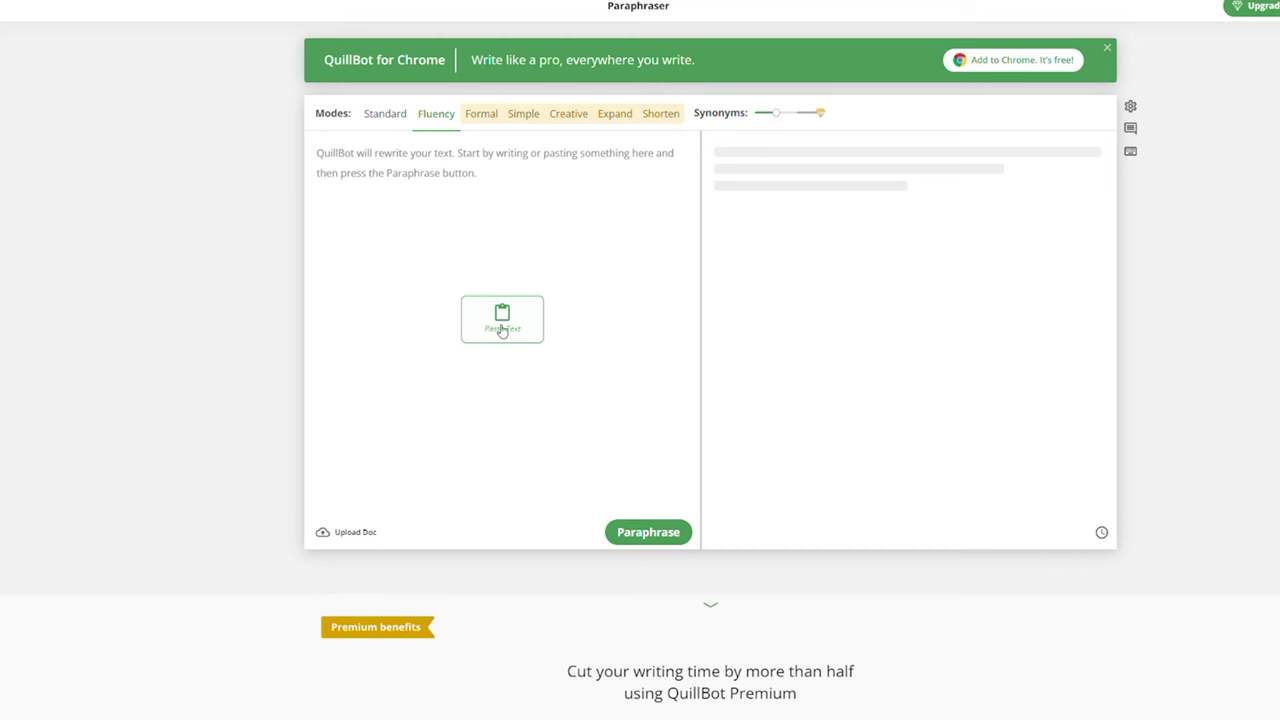
# Switch to QuillBot, paraphrase the pasted introductory paragraph in Fluency mode and copy the rewritten text
pyautogui.click(502, 330)
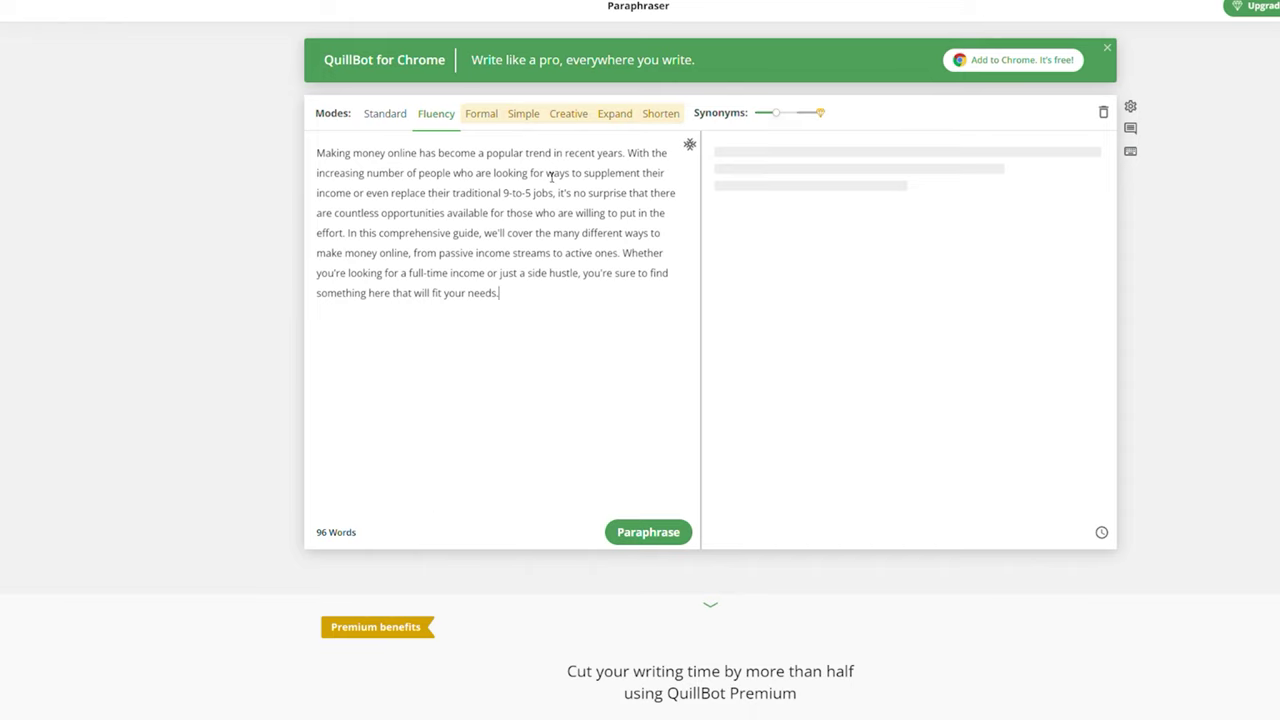
pyautogui.click(648, 540)
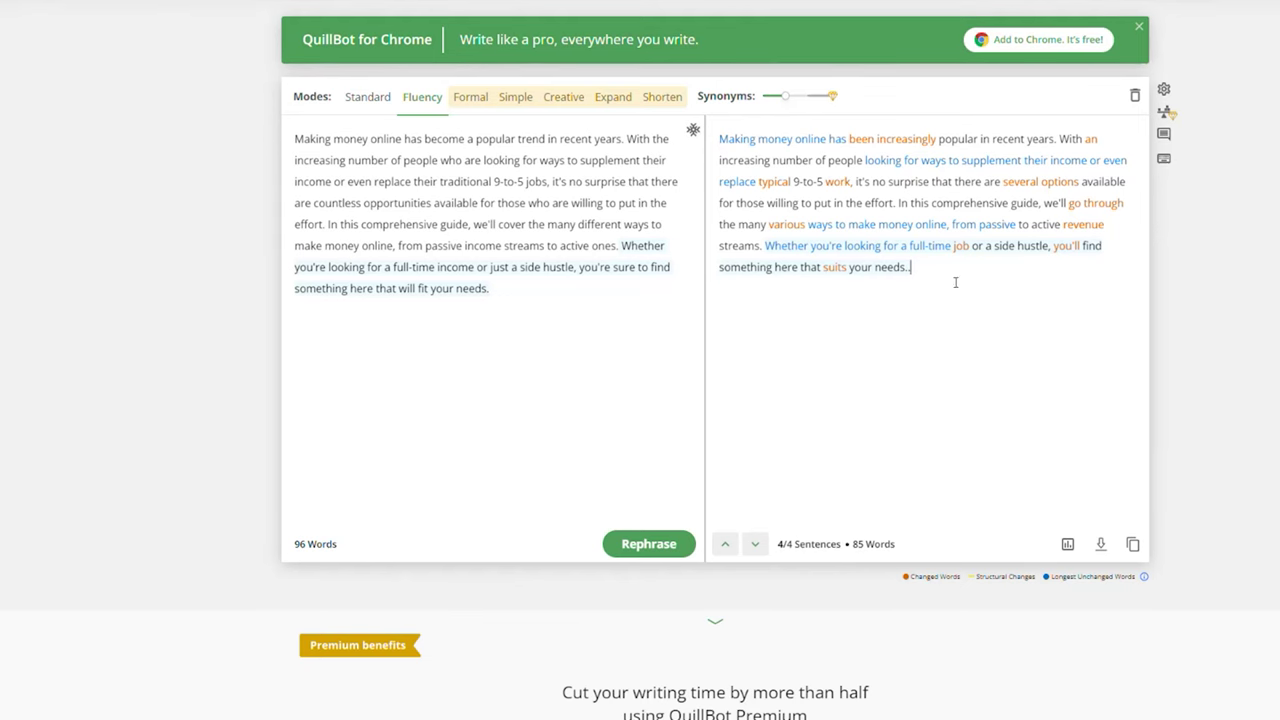
pyautogui.moveTo(955, 282); pyautogui.dragTo(710, 117)
pyautogui.click(1133, 544)
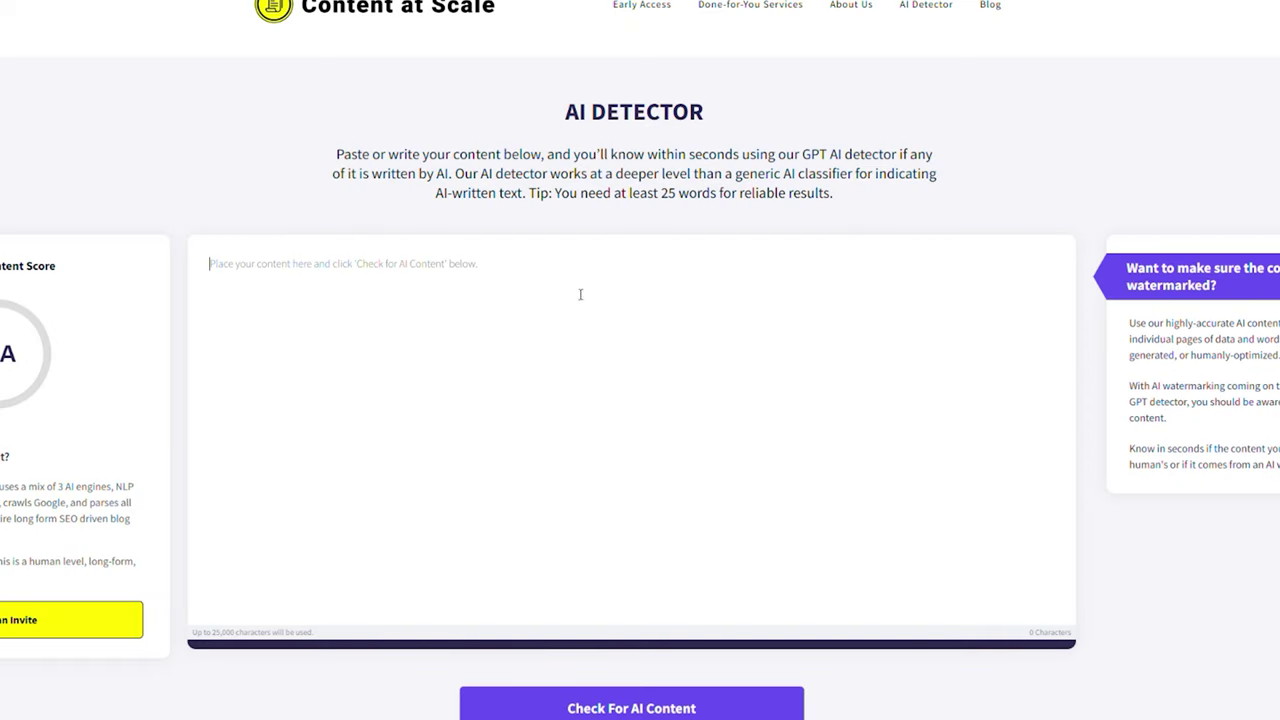
# Switch to Content at Scale's AI Detector and check the pasted paraphrased paragraph for AI content
pyautogui.hotkey('ctrl', 'v')
pyautogui.click(563, 700)
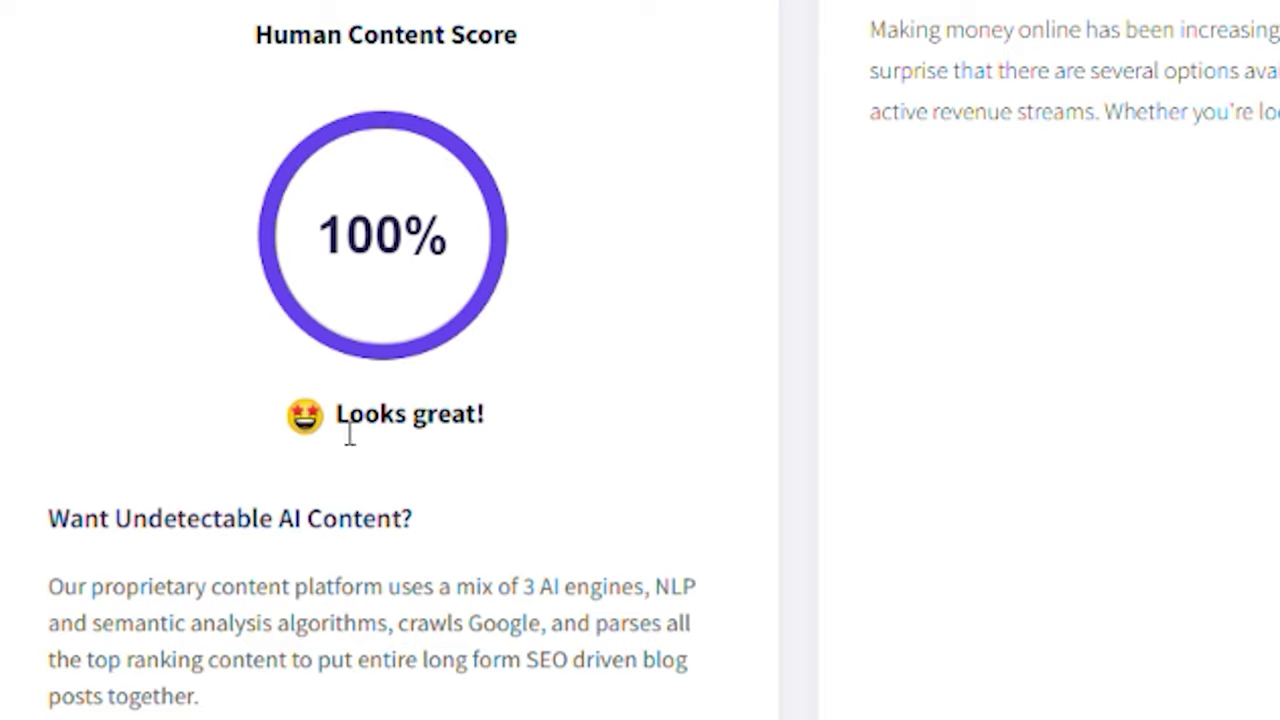
pyautogui.moveTo(362, 418); pyautogui.dragTo(787, 421)
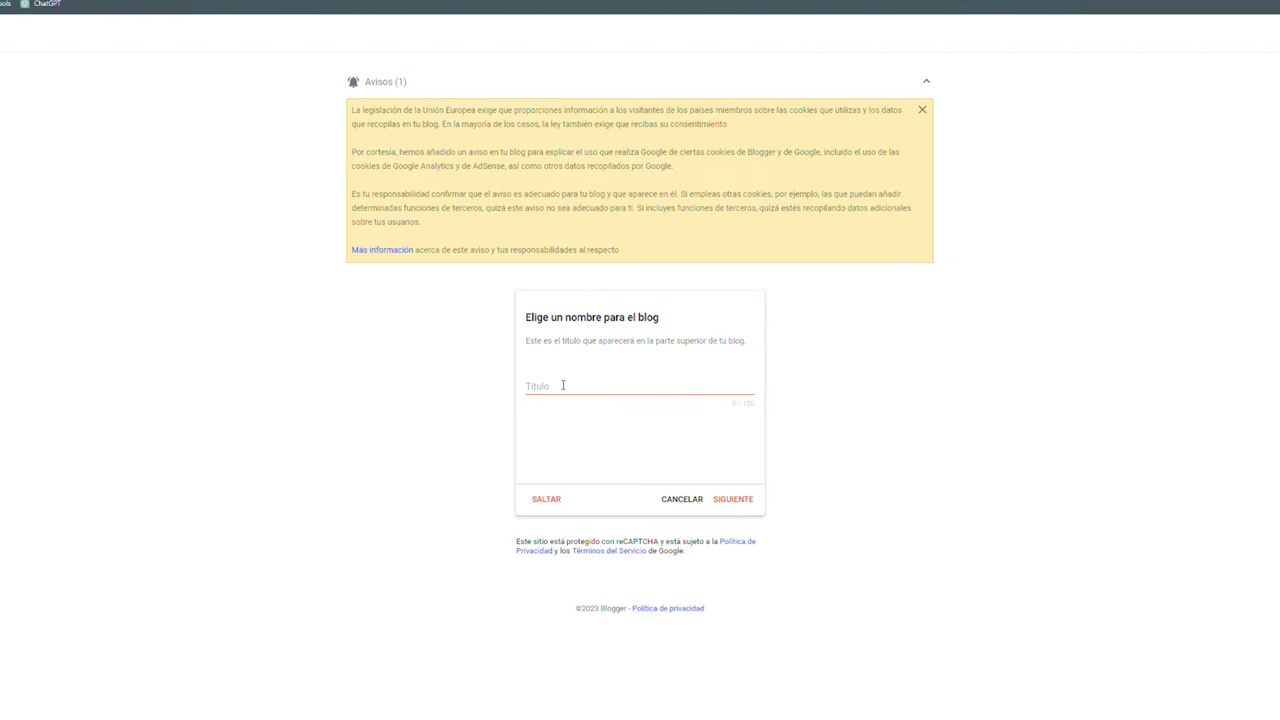
# Create the "Making Money With AI" blog in Blogger and publish the "How to Make Money Online: A Comprehensive Guide" article on it
pyautogui.click(569, 392)
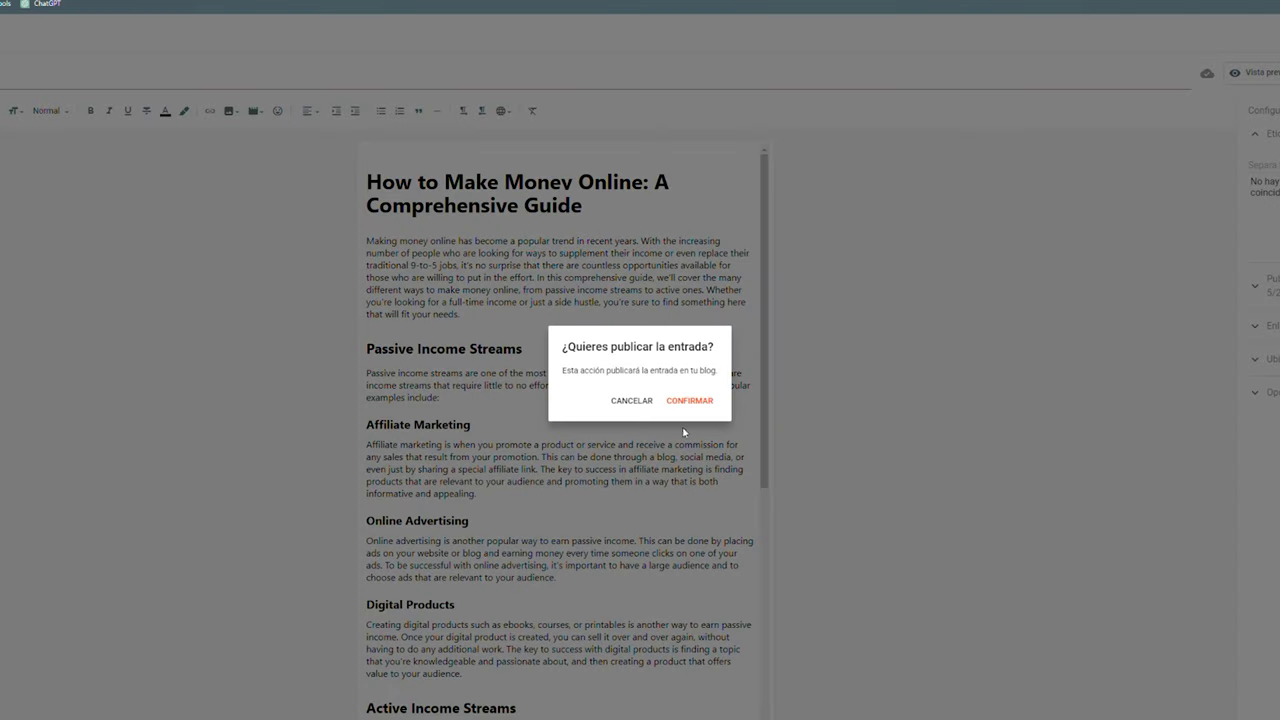
pyautogui.click(686, 403)
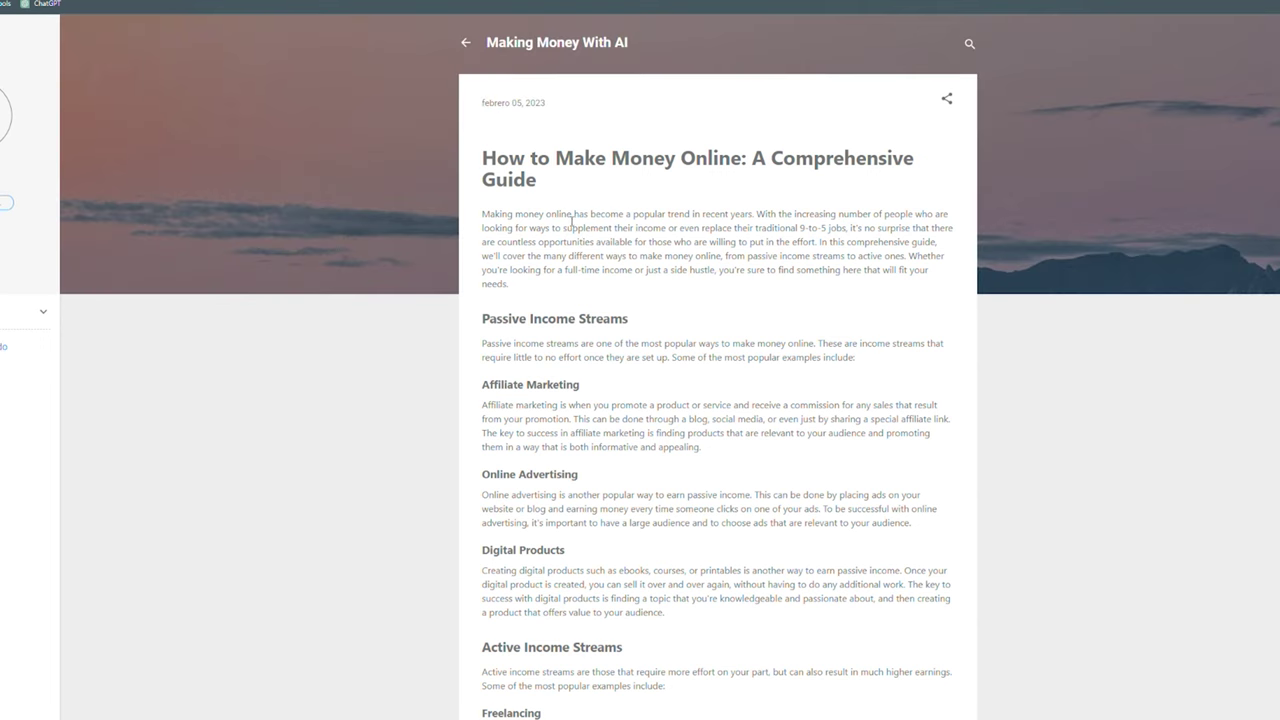
pyautogui.scroll(-5, 451, 165)
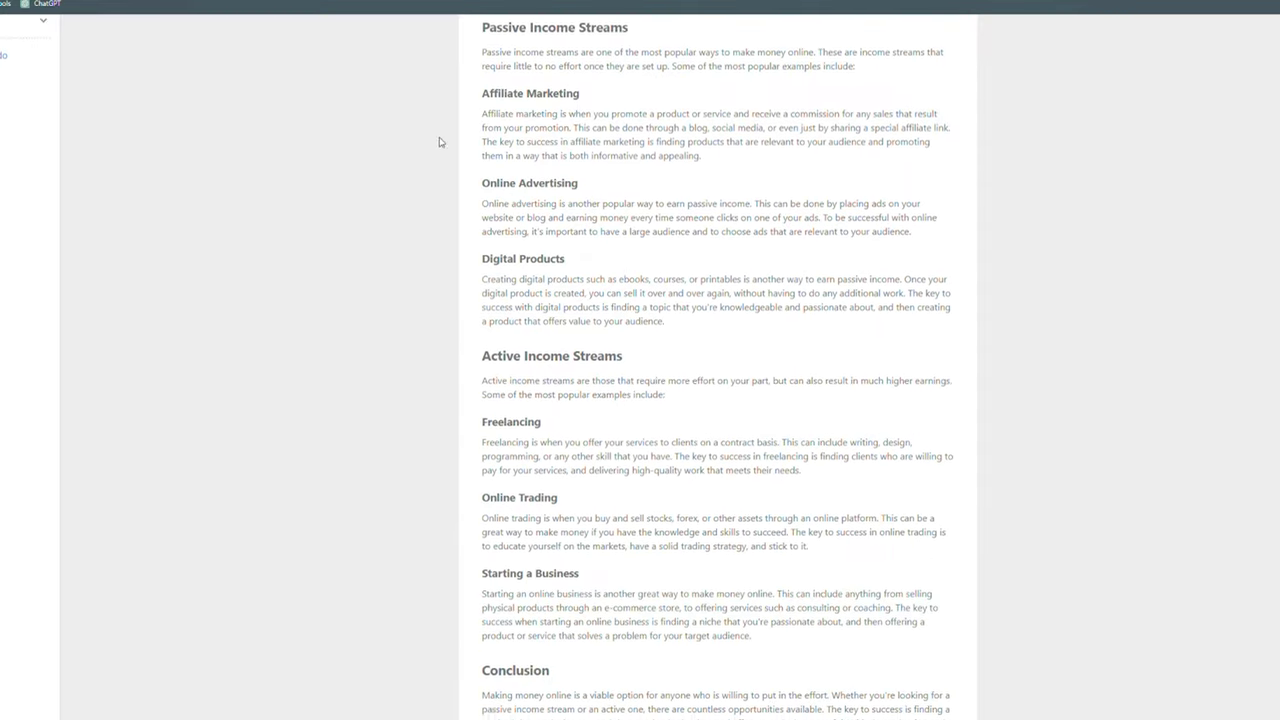